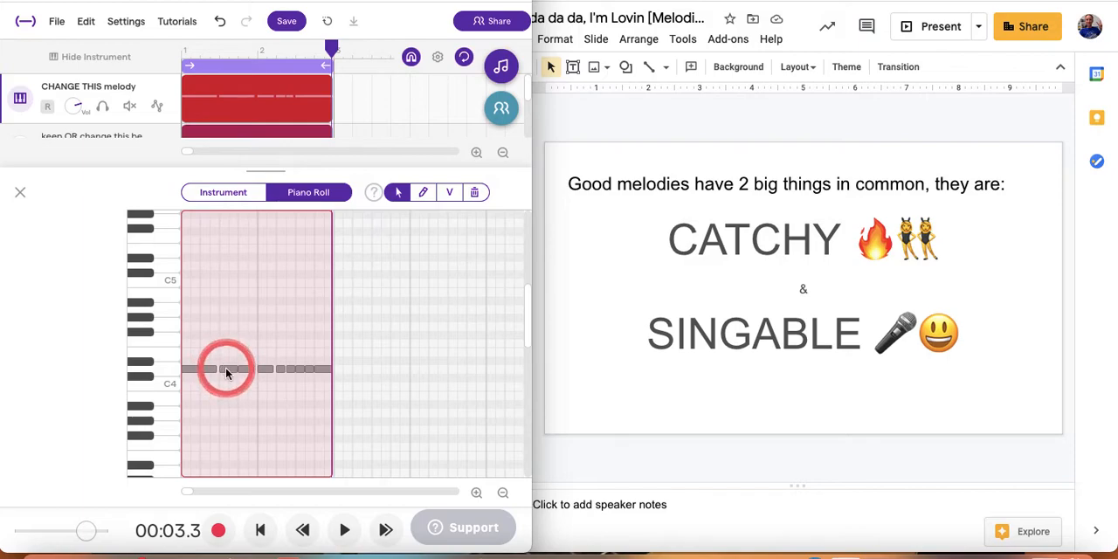
Raise the second note of the CHANGE THIS melody to E4 in the piano roll.
{"action": "left_click", "coordinate": [248, 371]}
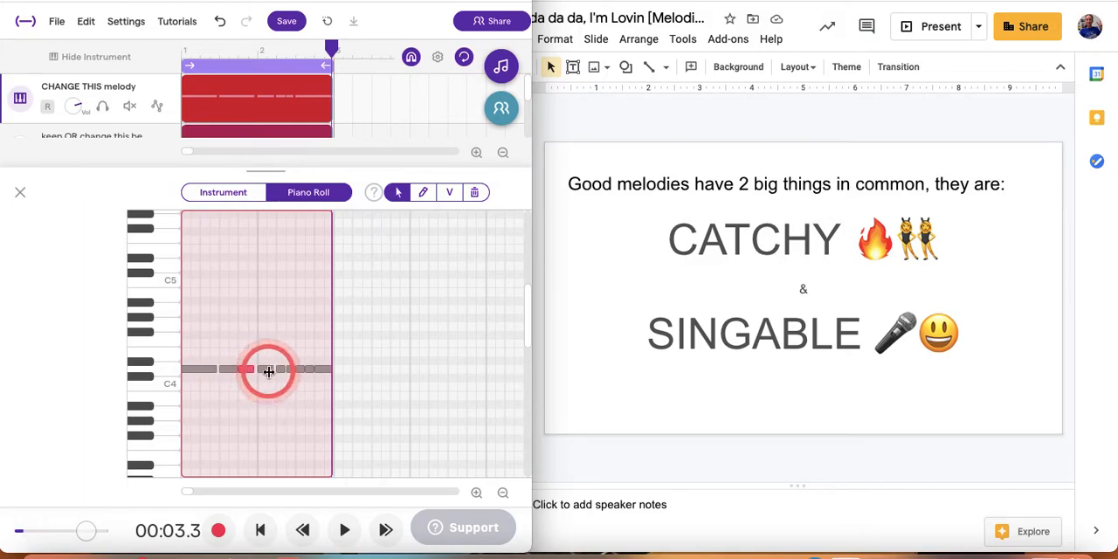
{"action": "mouse_move", "coordinate": [227, 371]}
{"action": "left_mouse_down"}
{"action": "mouse_move", "coordinate": [245, 361]}
{"action": "mouse_move", "coordinate": [225, 357]}
{"action": "mouse_move", "coordinate": [225, 369]}
{"action": "left_mouse_up"}
{"action": "left_click", "coordinate": [269, 409]}
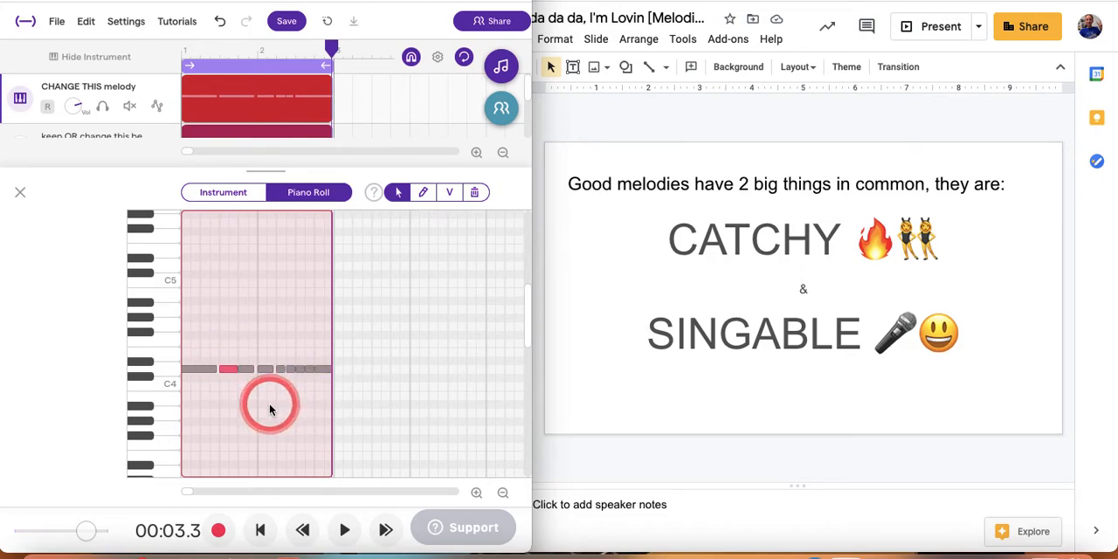
{"action": "left_click", "coordinate": [233, 369]}
{"action": "mouse_move", "coordinate": [233, 369]}
{"action": "left_mouse_down"}
{"action": "mouse_move", "coordinate": [230, 347]}
{"action": "mouse_move", "coordinate": [227, 364]}
{"action": "left_mouse_up"}
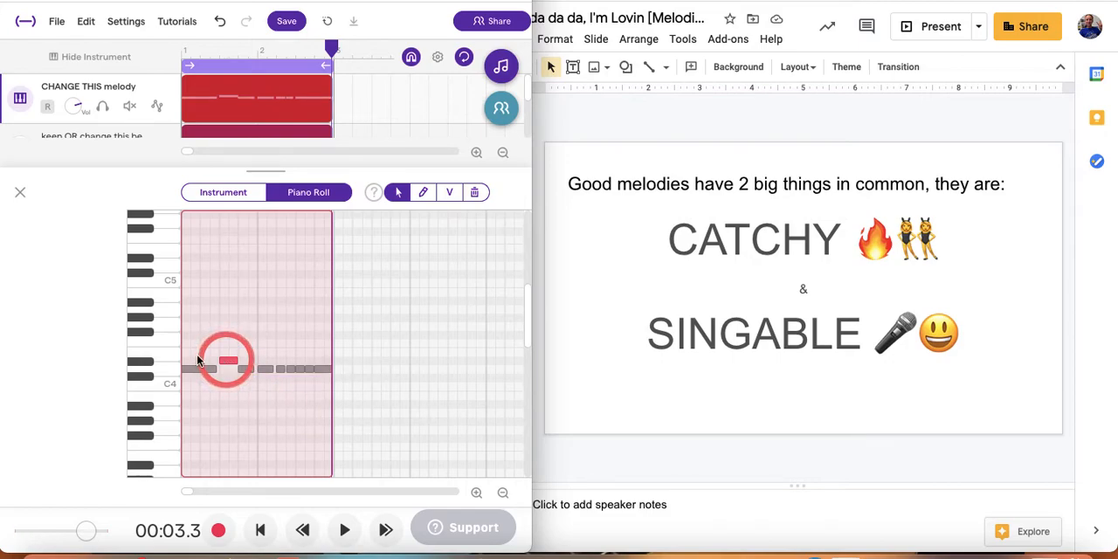
{"action": "scroll", "coordinate": [210, 358], "scroll_direction": "up", "scroll_amount": 5}
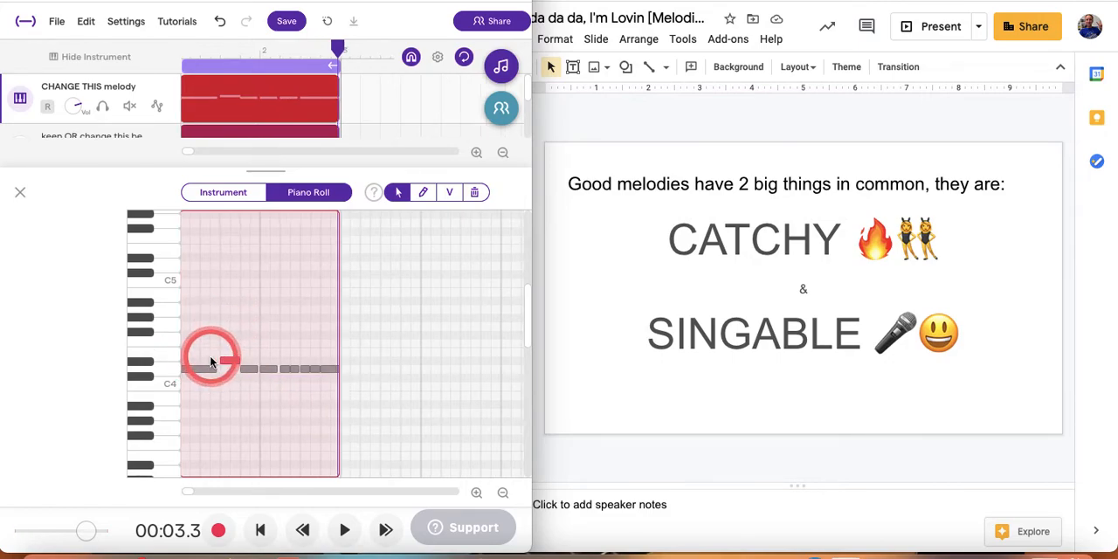
{"action": "scroll", "coordinate": [209, 357], "scroll_direction": "down", "scroll_amount": 3}
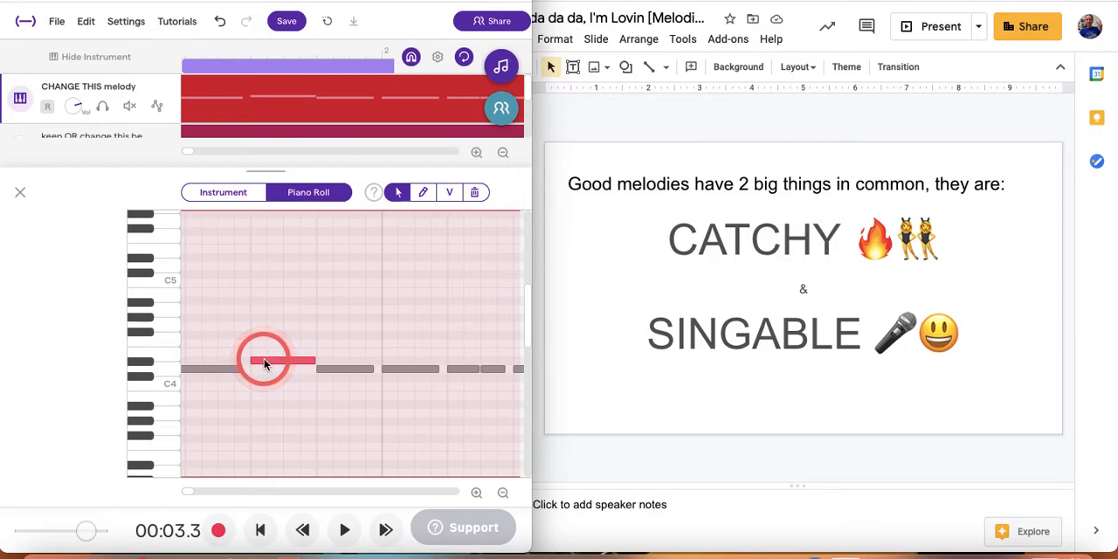
{"action": "left_click_drag", "start_coordinate": [265, 363], "coordinate": [253, 356]}
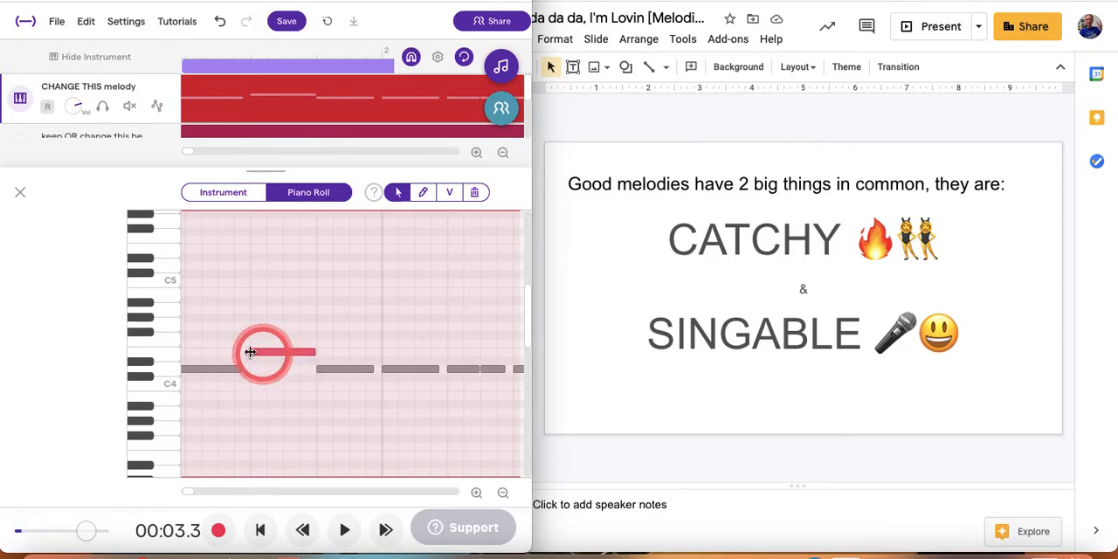
Try the melody's second note on the black key Eb4 and return it to E4.
{"action": "left_click", "coordinate": [144, 363]}
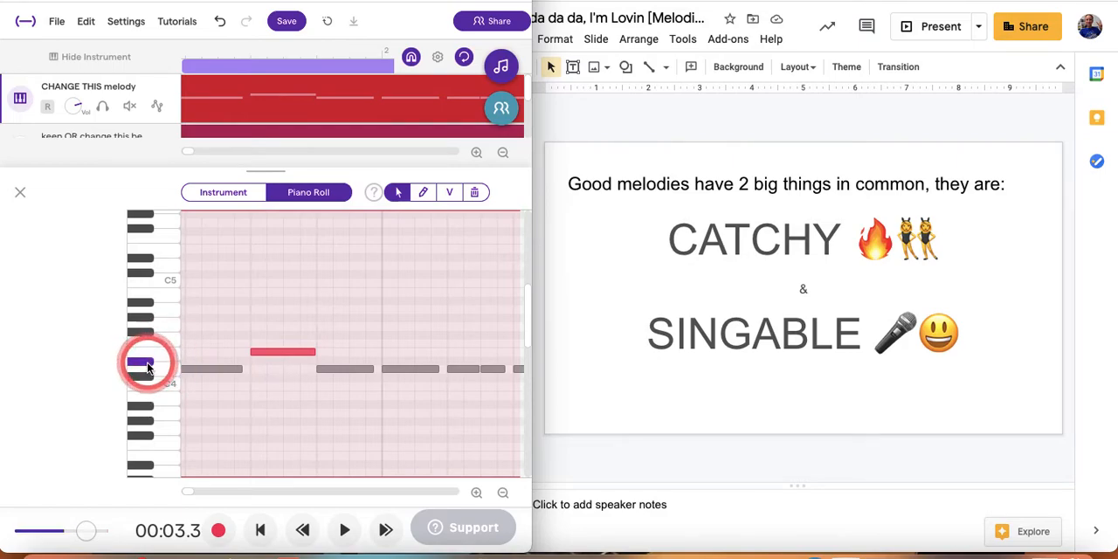
{"action": "left_click", "coordinate": [277, 355]}
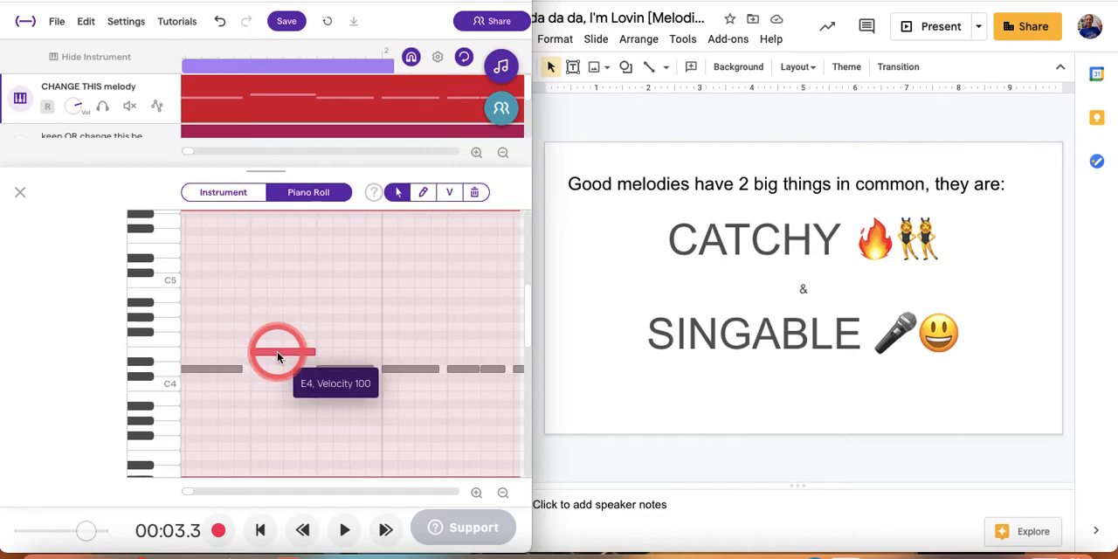
{"action": "left_click_drag", "start_coordinate": [277, 351], "coordinate": [278, 357]}
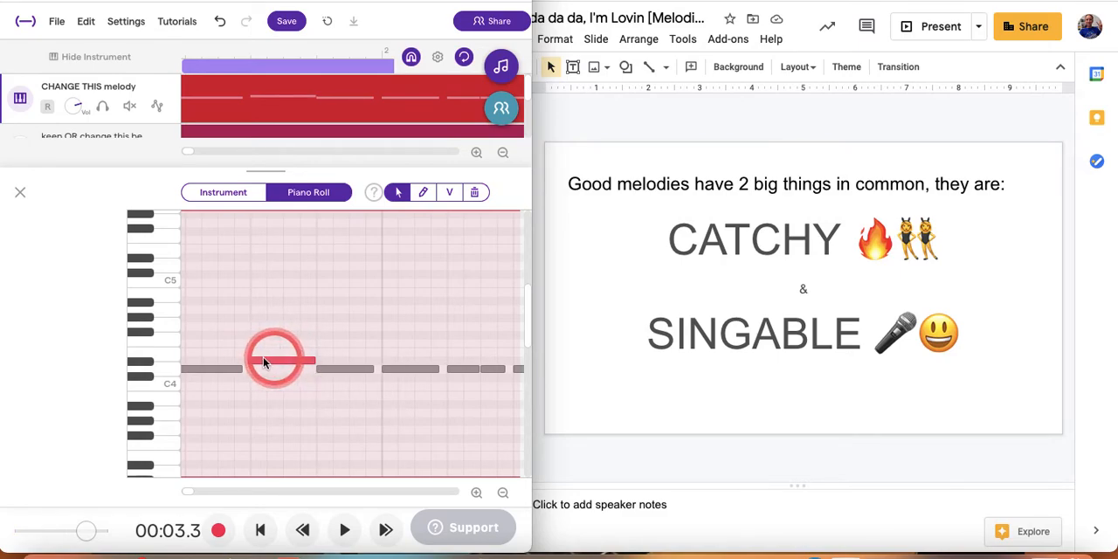
{"action": "left_click", "coordinate": [149, 367]}
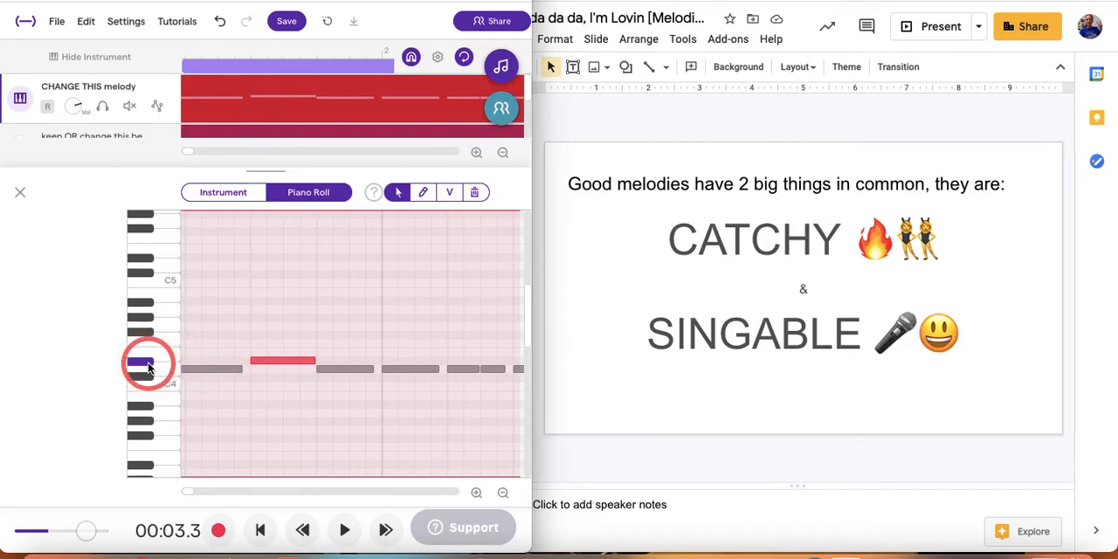
{"action": "left_click", "coordinate": [292, 364]}
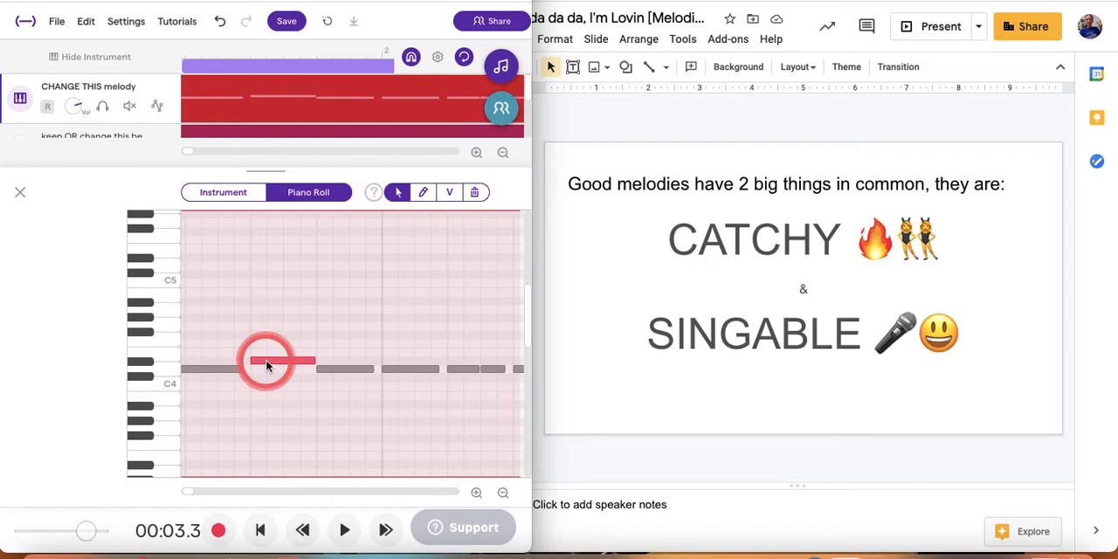
{"action": "left_click_drag", "start_coordinate": [266, 363], "coordinate": [267, 356]}
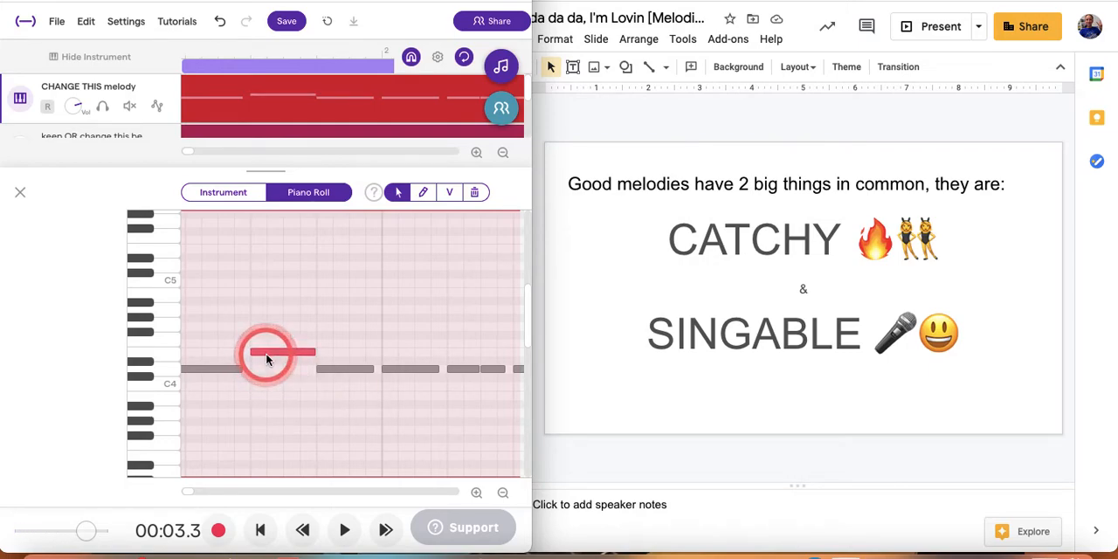
Raise the third note of the melody to F4 and audition the first three notes.
{"action": "left_click", "coordinate": [344, 370]}
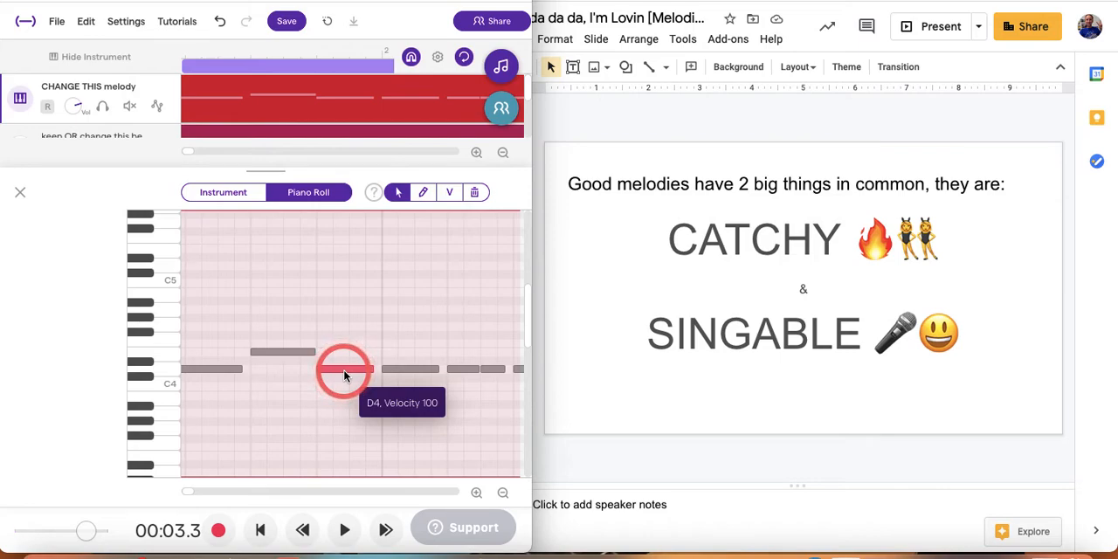
{"action": "left_click_drag", "start_coordinate": [344, 376], "coordinate": [344, 349]}
{"action": "left_click", "coordinate": [214, 371]}
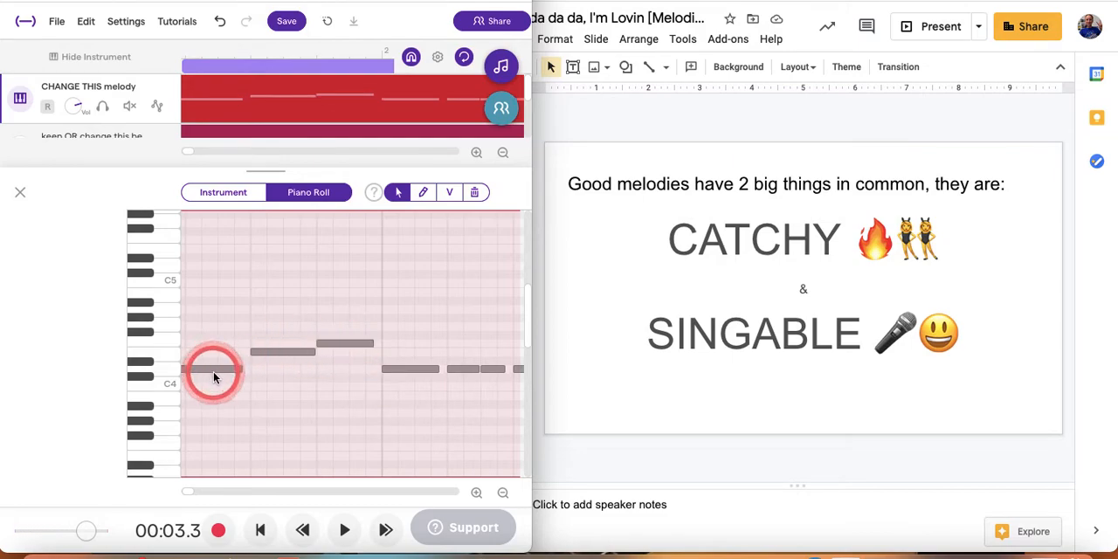
{"action": "left_click", "coordinate": [279, 353]}
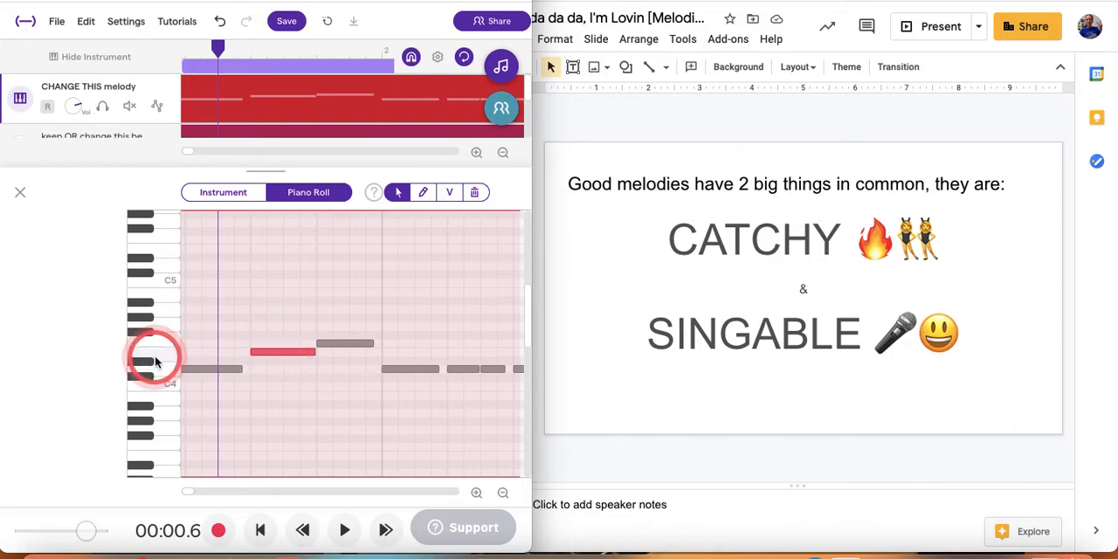
{"action": "left_click", "coordinate": [339, 348]}
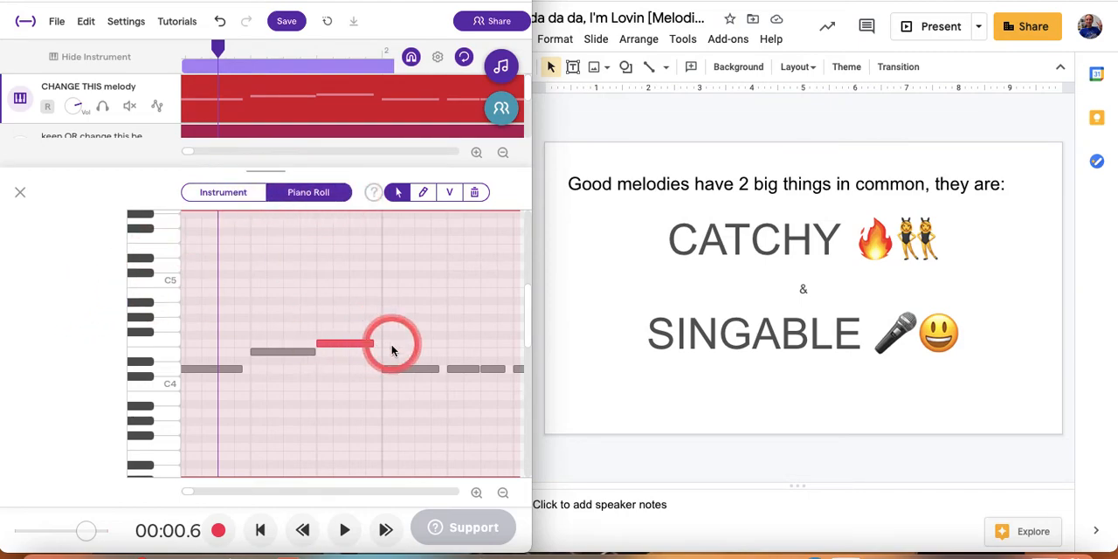
Raise the first note of bar 2 to A4, audition it, and play back the melody.
{"action": "scroll", "coordinate": [416, 347], "scroll_direction": "down", "scroll_amount": 5}
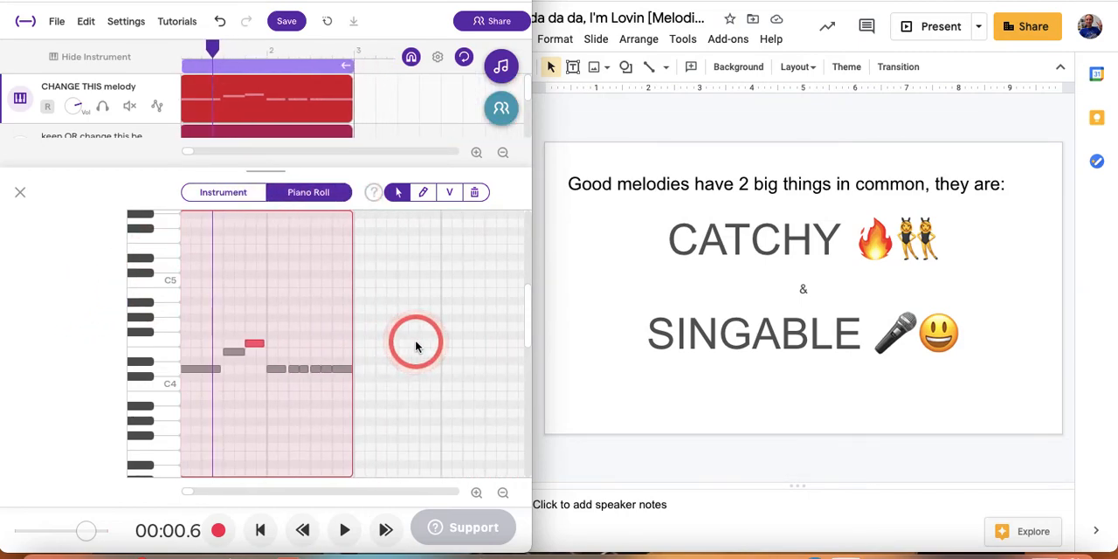
{"action": "left_click_drag", "start_coordinate": [273, 372], "coordinate": [274, 309]}
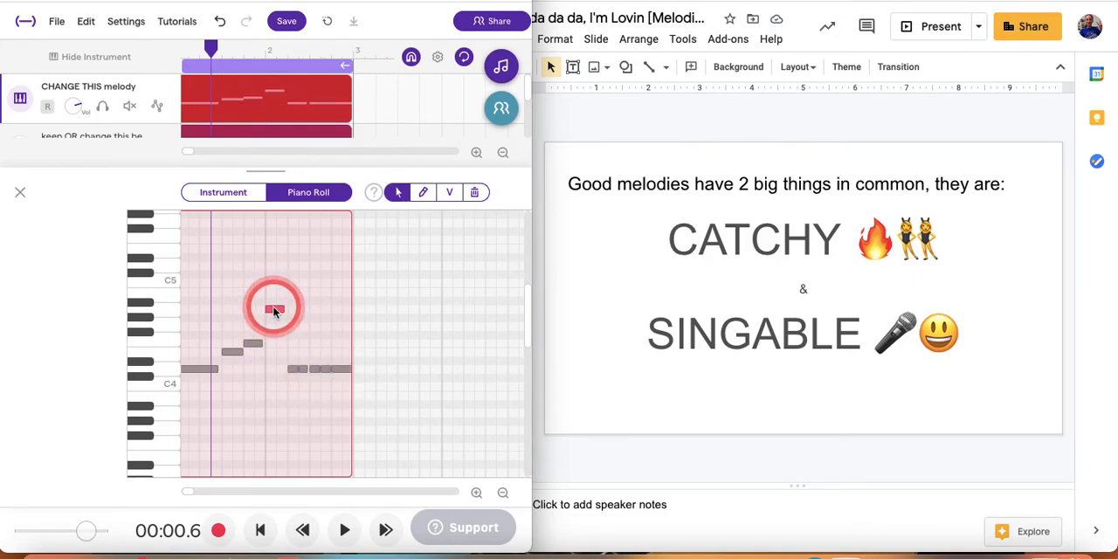
{"action": "left_click", "coordinate": [164, 317]}
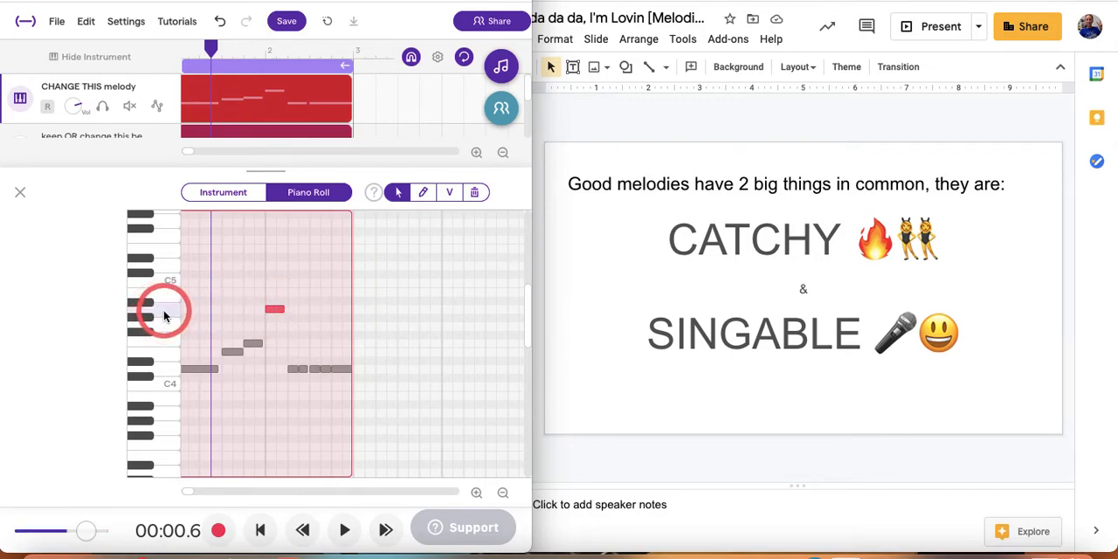
{"action": "left_click", "coordinate": [275, 310]}
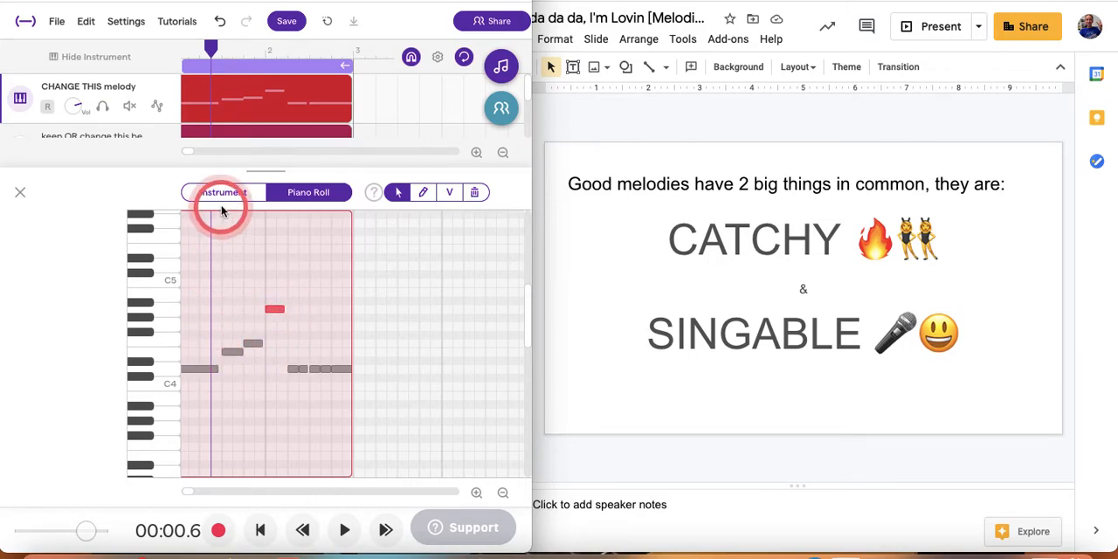
{"action": "left_click", "coordinate": [337, 538]}
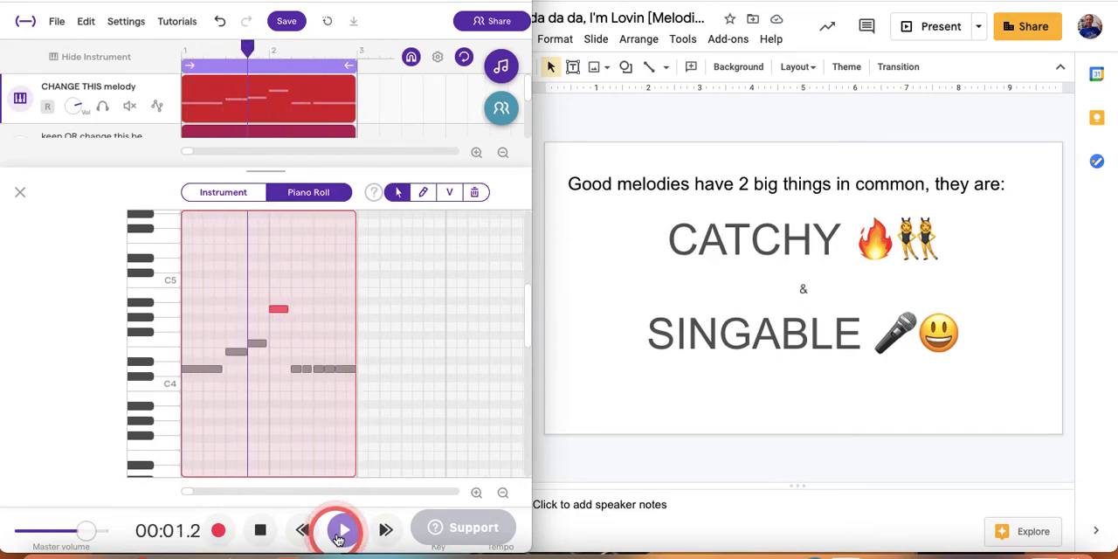
{"action": "left_click", "coordinate": [261, 530]}
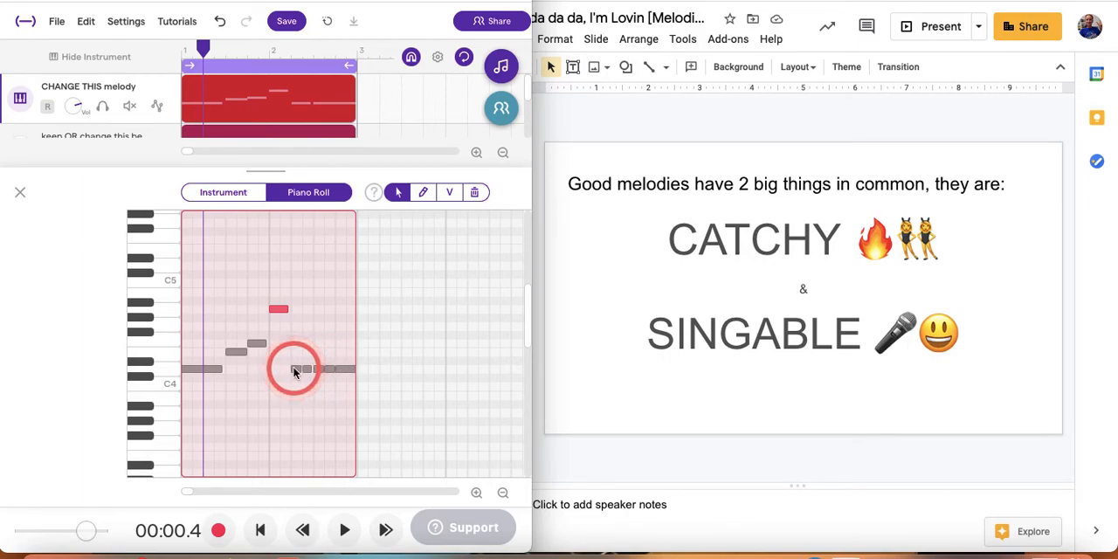
Raise the second note of bar 2 to G4 and the third note to E4.
{"action": "left_click_drag", "start_coordinate": [294, 371], "coordinate": [297, 327]}
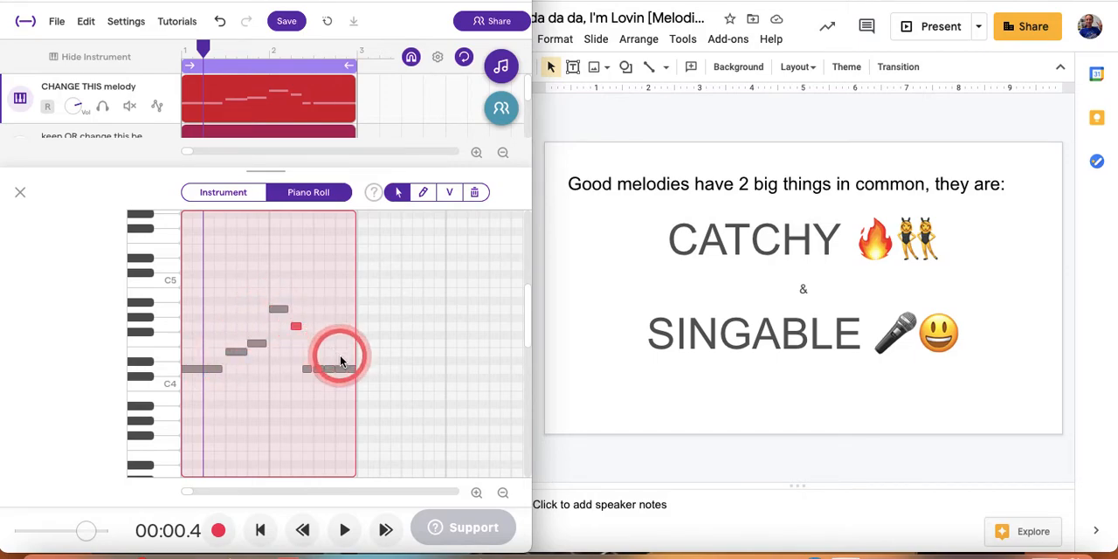
{"action": "left_click", "coordinate": [306, 370]}
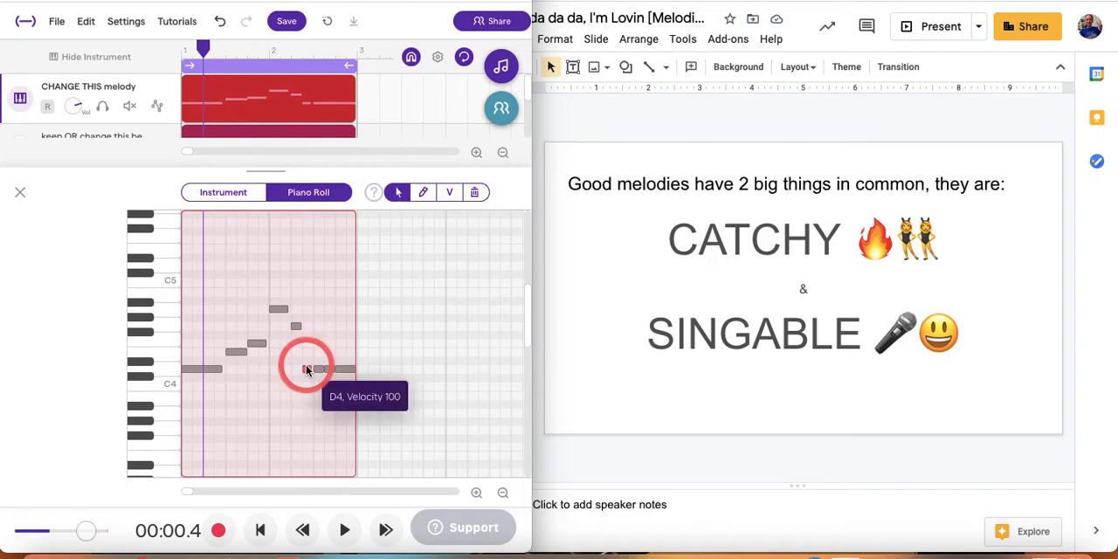
{"action": "left_click_drag", "start_coordinate": [306, 370], "coordinate": [307, 352]}
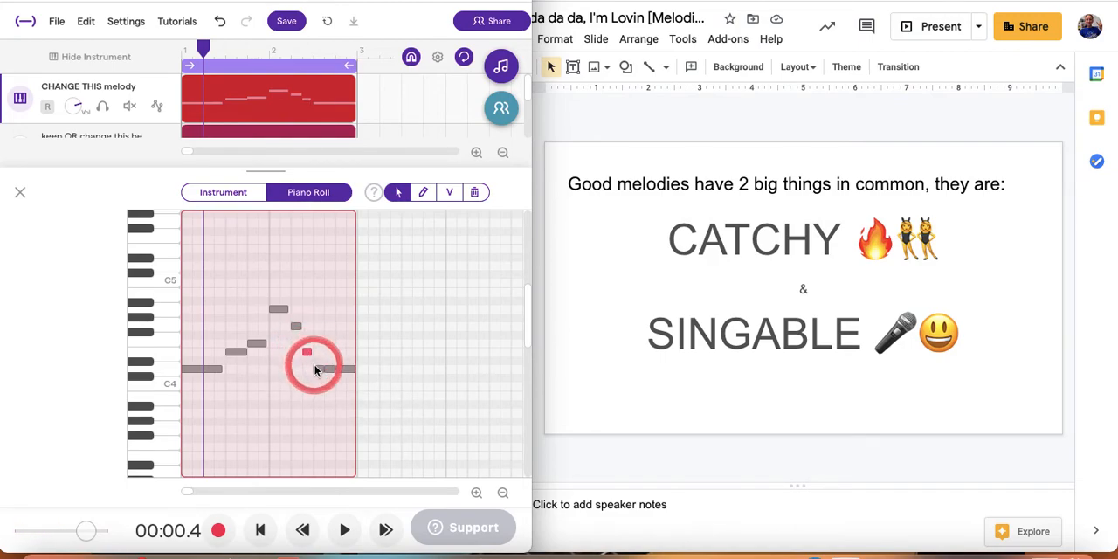
Move bar 2's third note to F4 and try its fifth note at Eb4 in playback before returning that note to D4.
{"action": "left_click", "coordinate": [307, 353]}
{"action": "left_click_drag", "start_coordinate": [305, 352], "coordinate": [330, 367]}
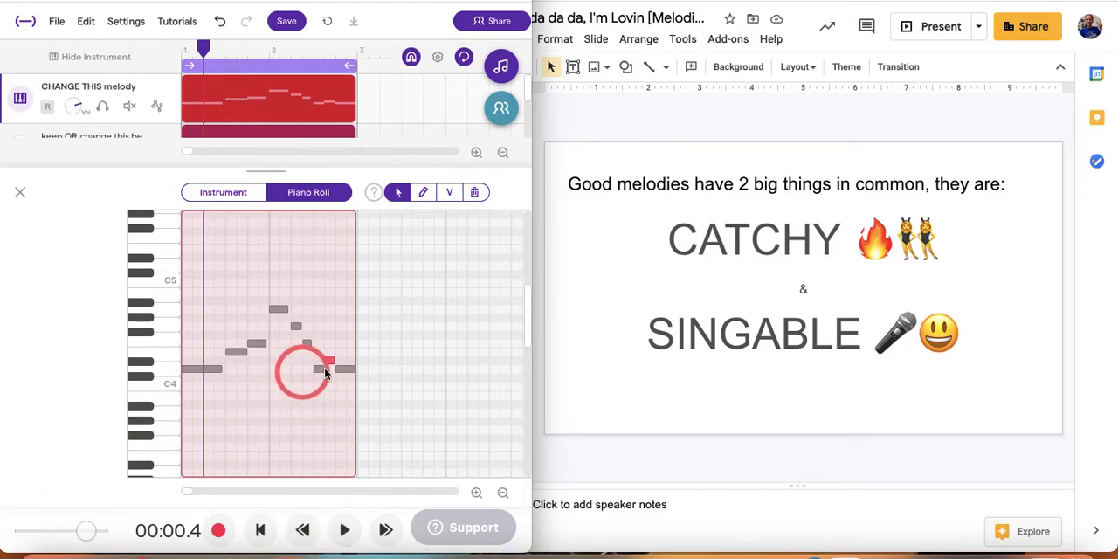
{"action": "mouse_move", "coordinate": [328, 361]}
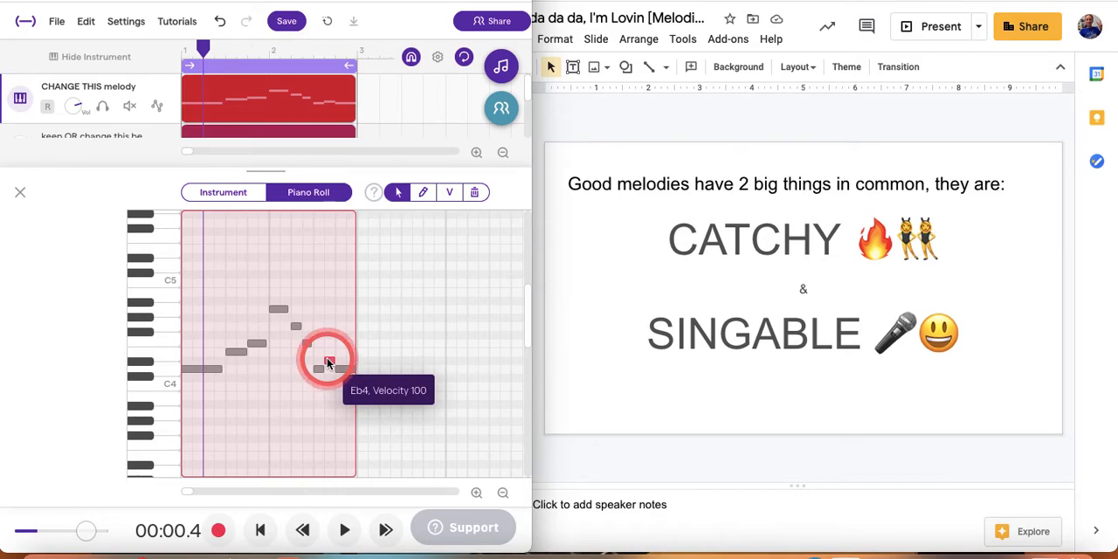
{"action": "left_click", "coordinate": [148, 361]}
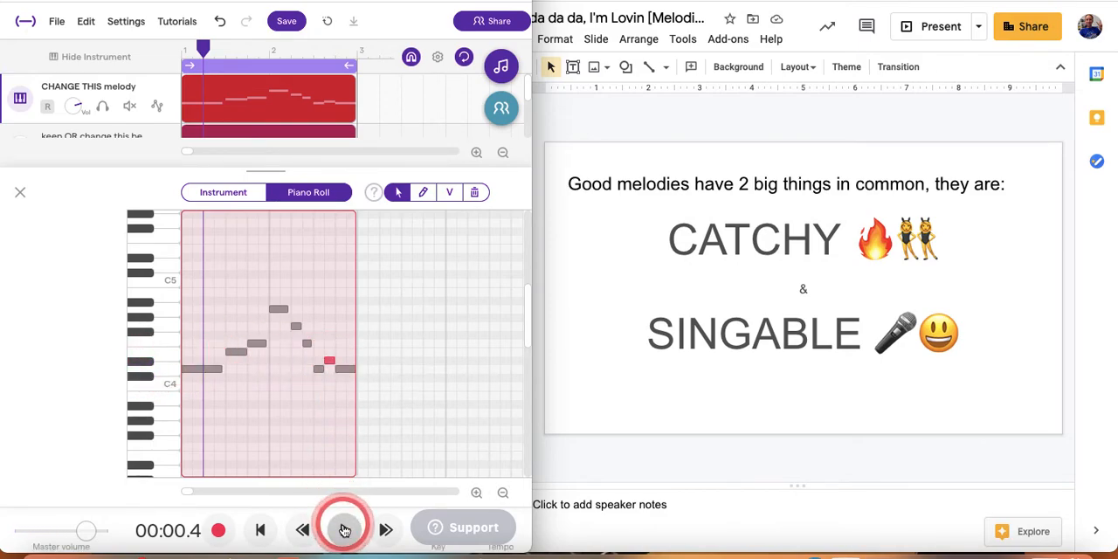
{"action": "left_click", "coordinate": [344, 530]}
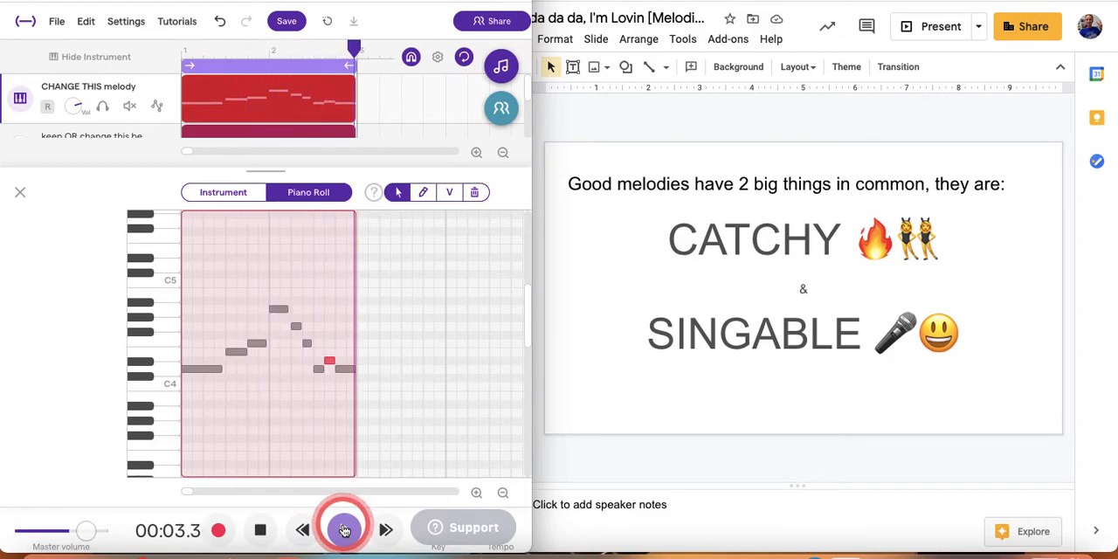
{"action": "left_click", "coordinate": [345, 530]}
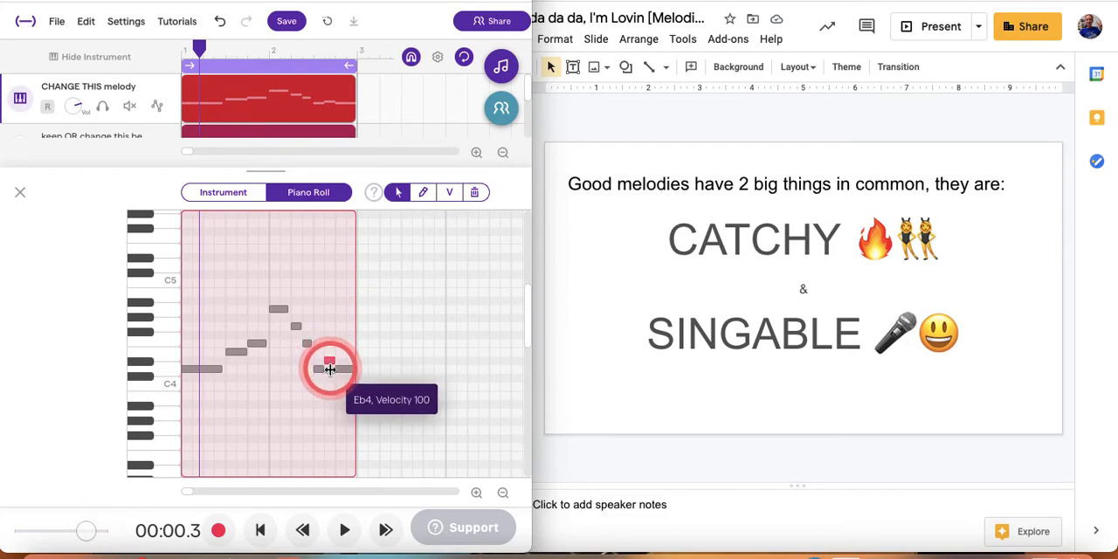
{"action": "left_click_drag", "start_coordinate": [329, 365], "coordinate": [314, 372]}
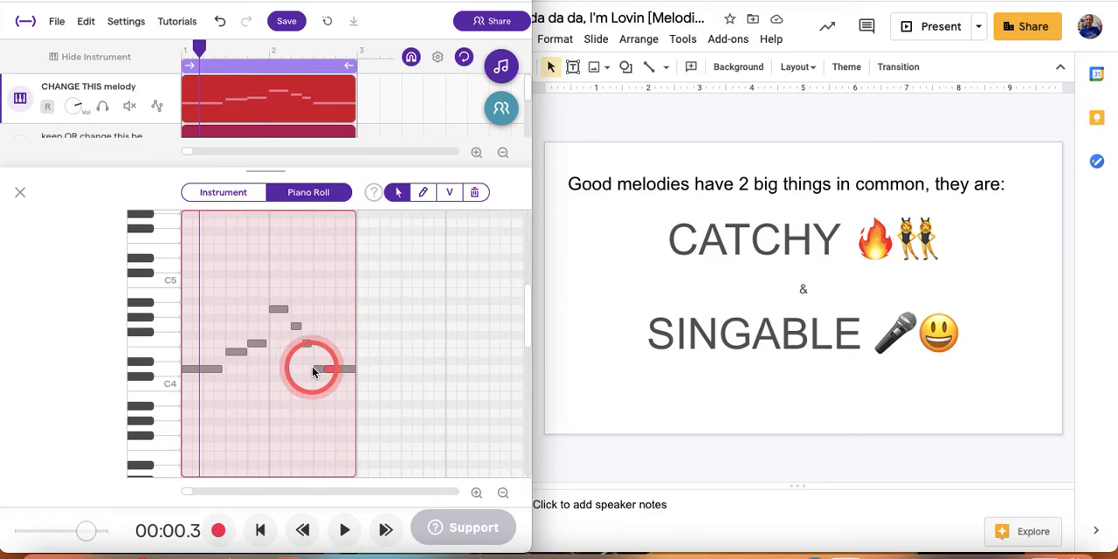
Set the second note of bar 2 to F4 and the third to G4, and play back the melody.
{"action": "left_click", "coordinate": [295, 328]}
{"action": "mouse_move", "coordinate": [299, 337]}
{"action": "left_mouse_down"}
{"action": "mouse_move", "coordinate": [293, 348]}
{"action": "mouse_move", "coordinate": [306, 332]}
{"action": "left_mouse_up"}
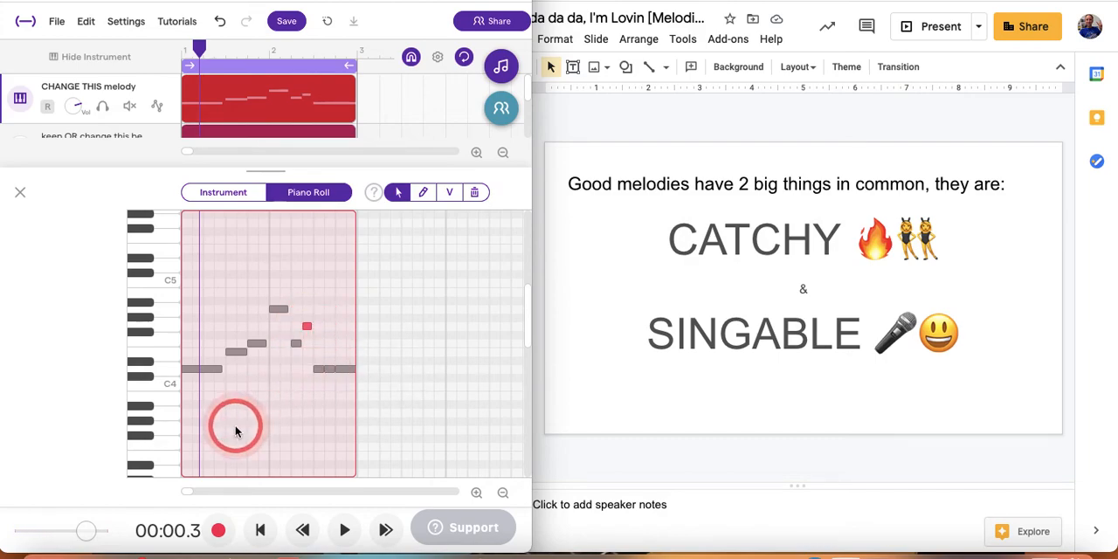
{"action": "left_click", "coordinate": [347, 530]}
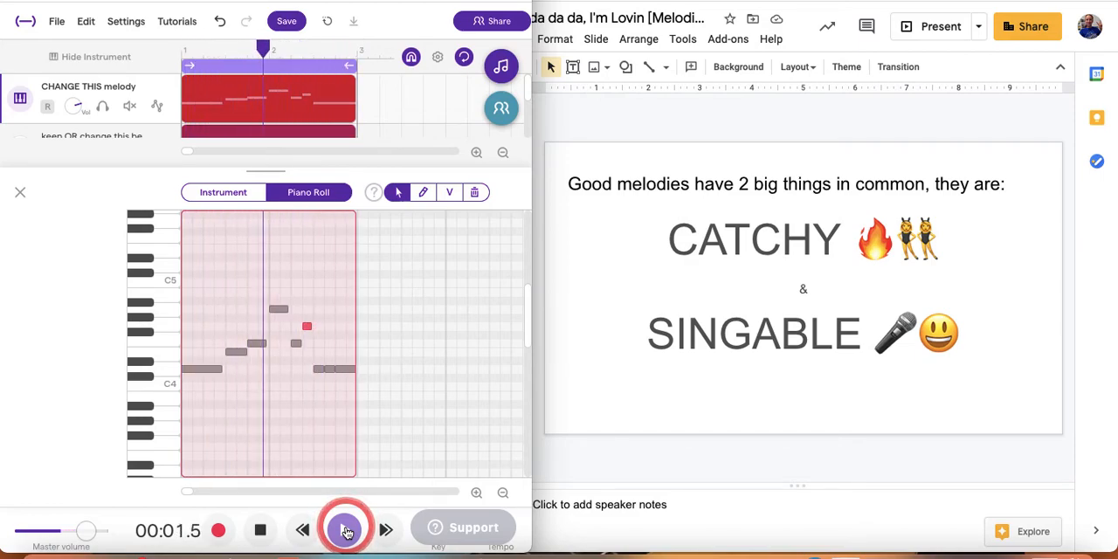
{"action": "left_click", "coordinate": [347, 530]}
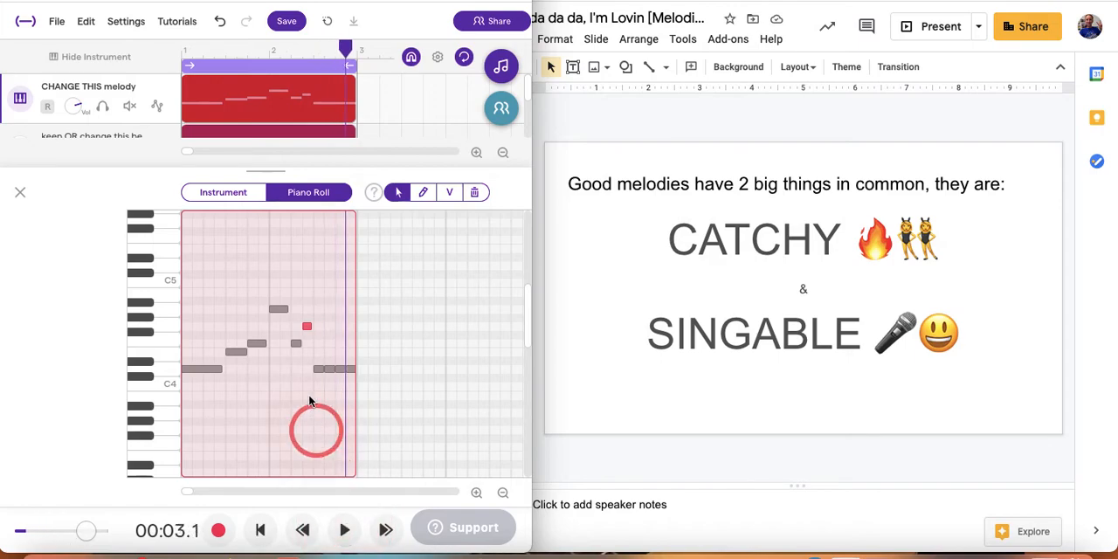
Try the second note of bar 2 at Ab4 and settle it on G4, level with the third note.
{"action": "left_click", "coordinate": [296, 345]}
{"action": "left_click_drag", "start_coordinate": [296, 345], "coordinate": [297, 320]}
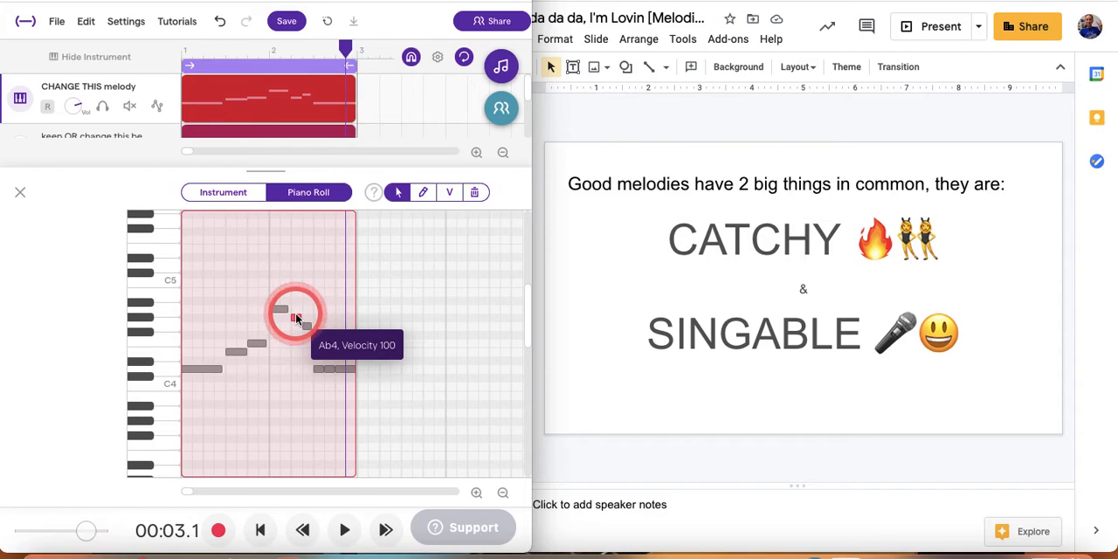
{"action": "left_click_drag", "start_coordinate": [297, 319], "coordinate": [305, 330]}
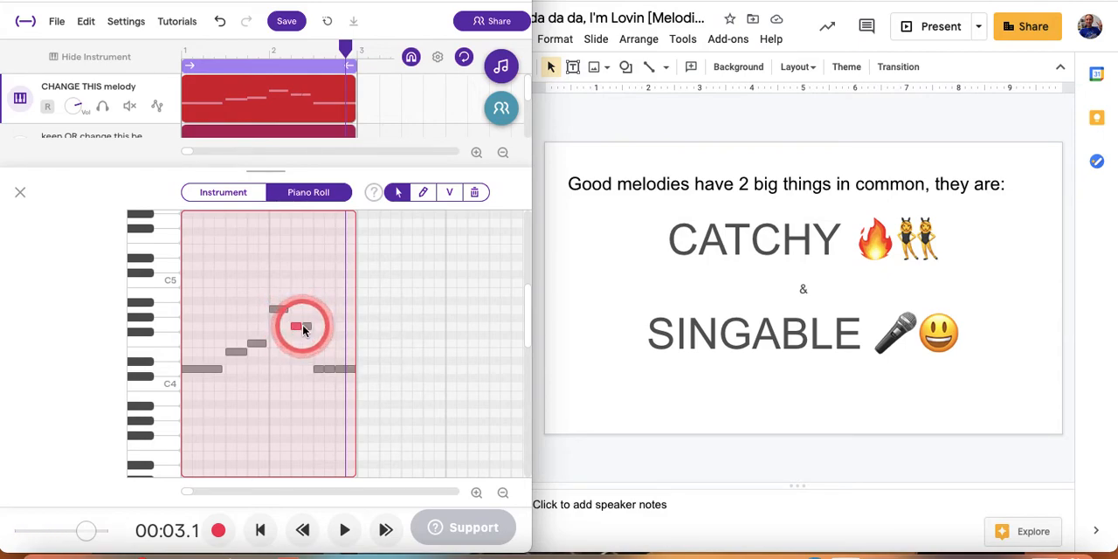
Switch to the Google Slides lesson deck and open slide 6 about keeping melodies simple.
{"action": "left_click", "coordinate": [599, 323]}
{"action": "scroll", "coordinate": [427, 350], "scroll_direction": "down", "scroll_amount": 1}
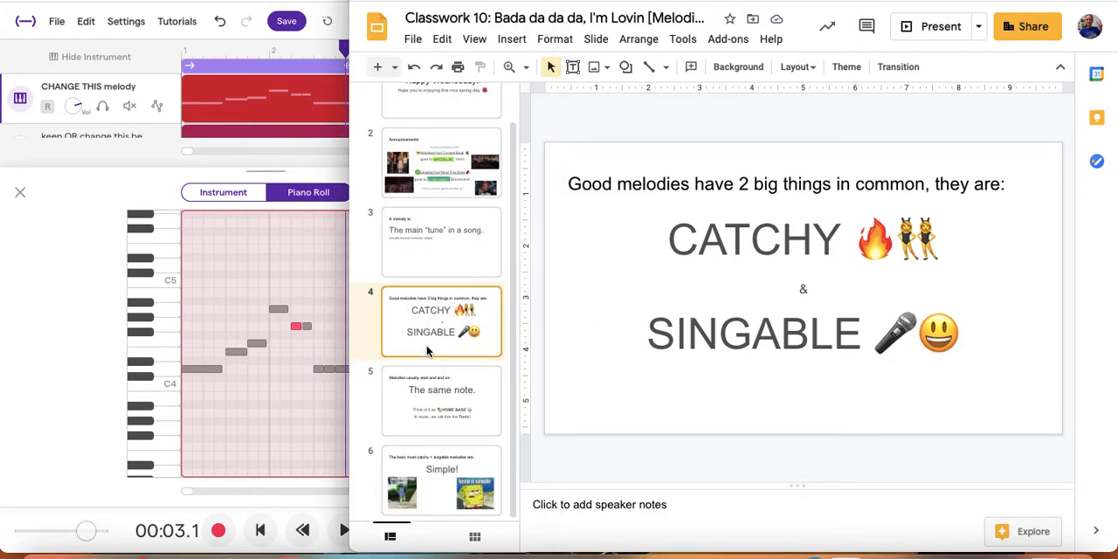
{"action": "left_click", "coordinate": [439, 485]}
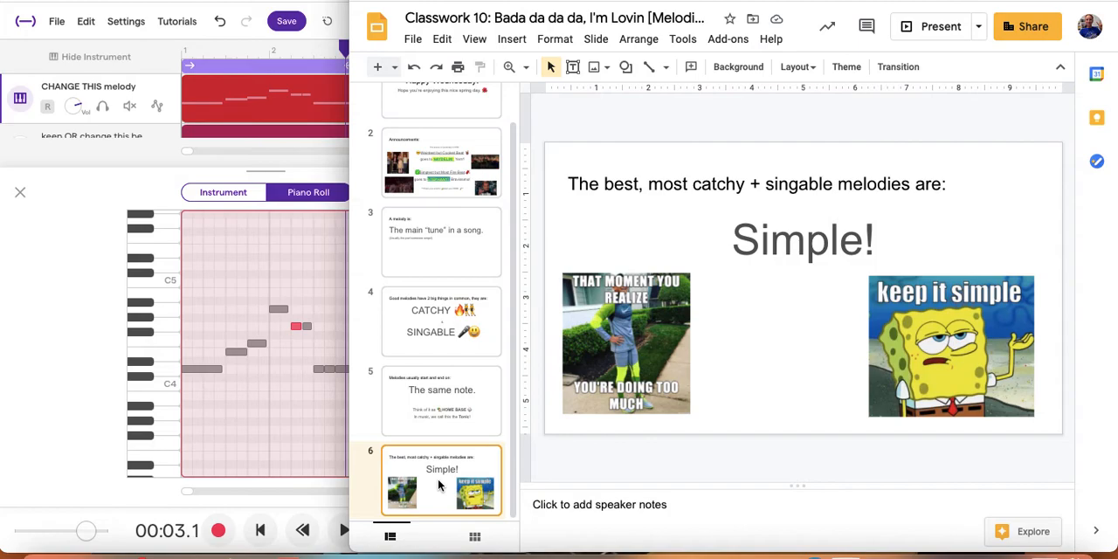